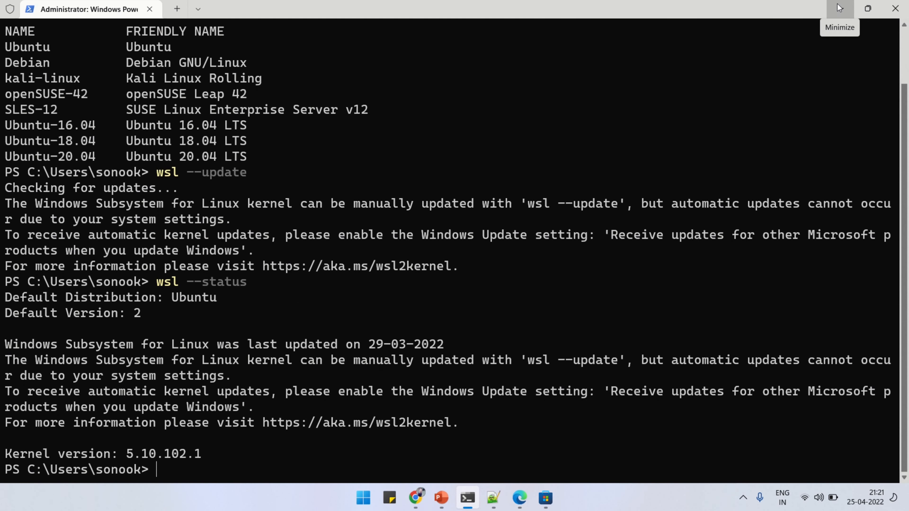
- Minimize the terminal and browser windows, switch to the Microsoft Store and search it for wsl
{"action": "left_click", "coordinate": [839, 8]}
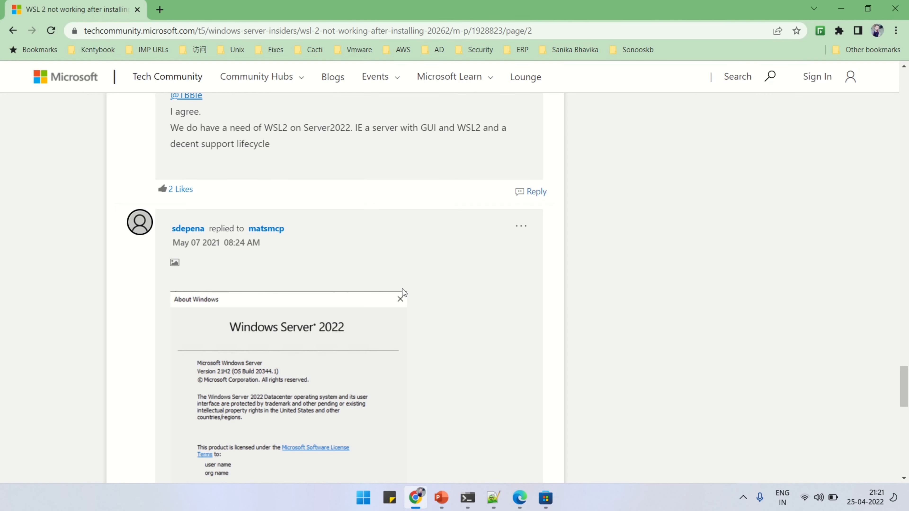
{"action": "left_click", "coordinate": [843, 9]}
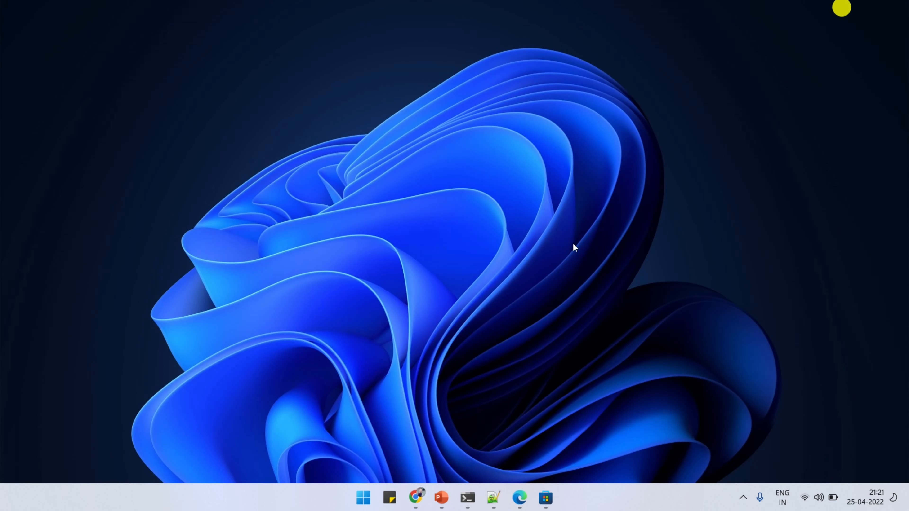
{"action": "left_click", "coordinate": [545, 499]}
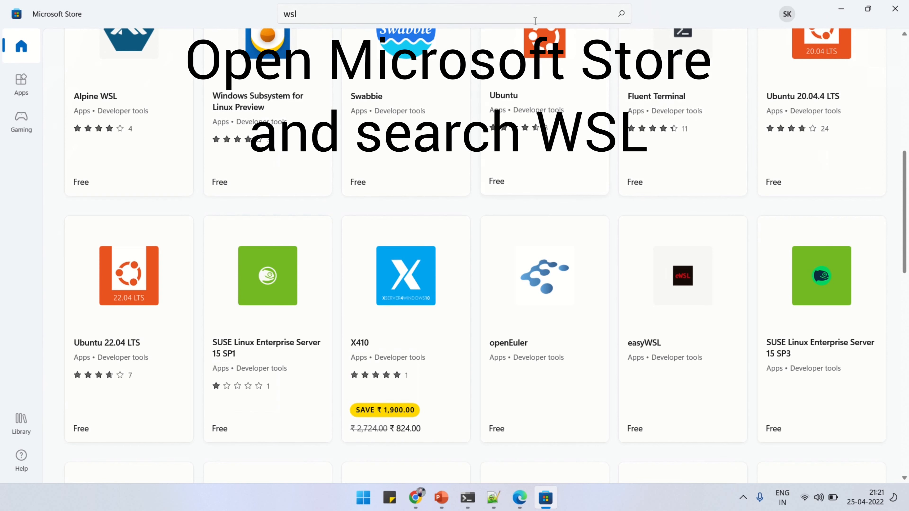
{"action": "left_click", "coordinate": [534, 16]}
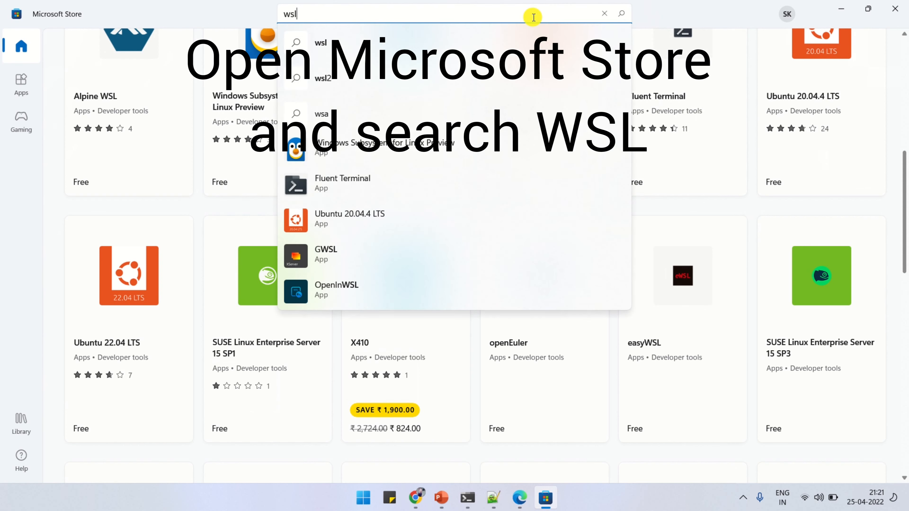
{"action": "left_click", "coordinate": [445, 45]}
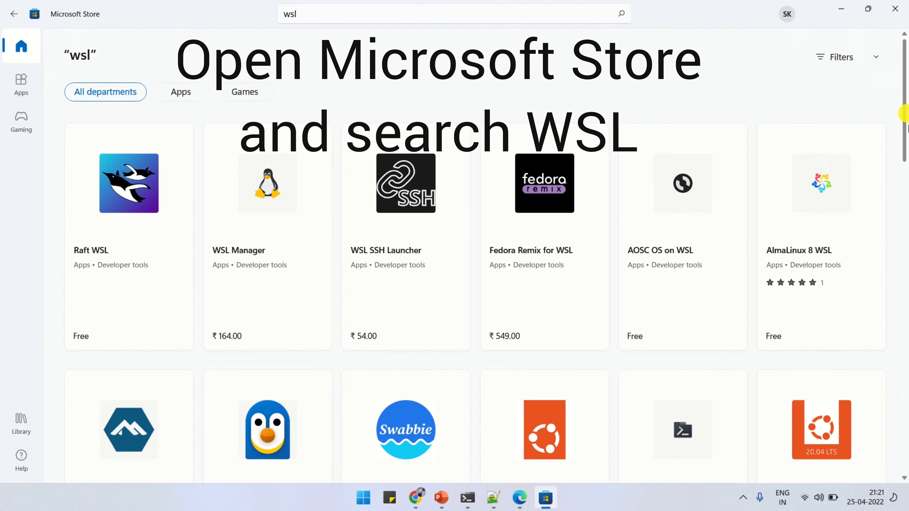
- Find Ubuntu 22.04 LTS in the search results, open its page and start getting the app
{"action": "left_click_drag", "start_coordinate": [904, 113], "coordinate": [904, 161]}
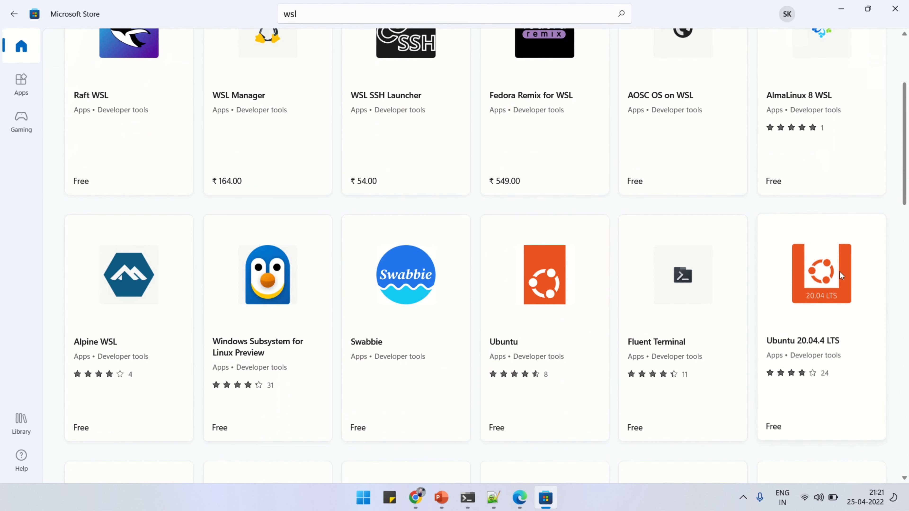
{"action": "left_click_drag", "start_coordinate": [905, 122], "coordinate": [904, 179]}
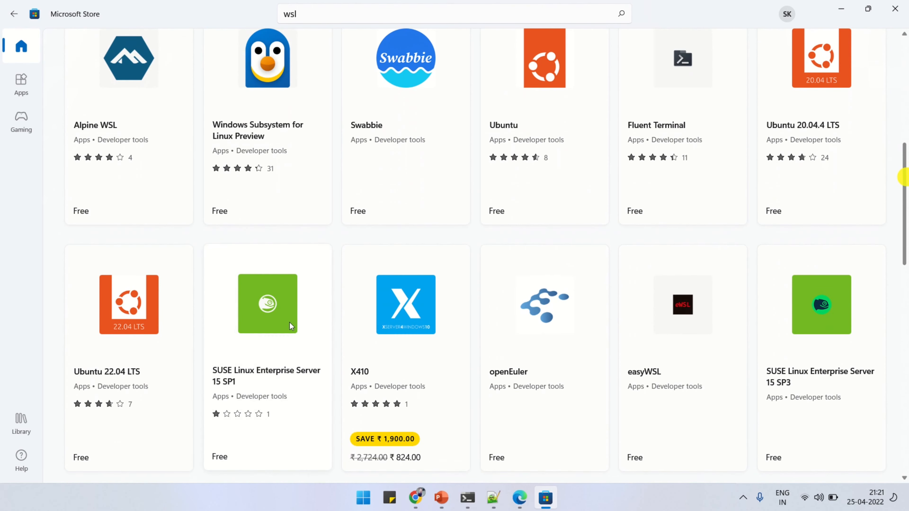
{"action": "left_click", "coordinate": [128, 366]}
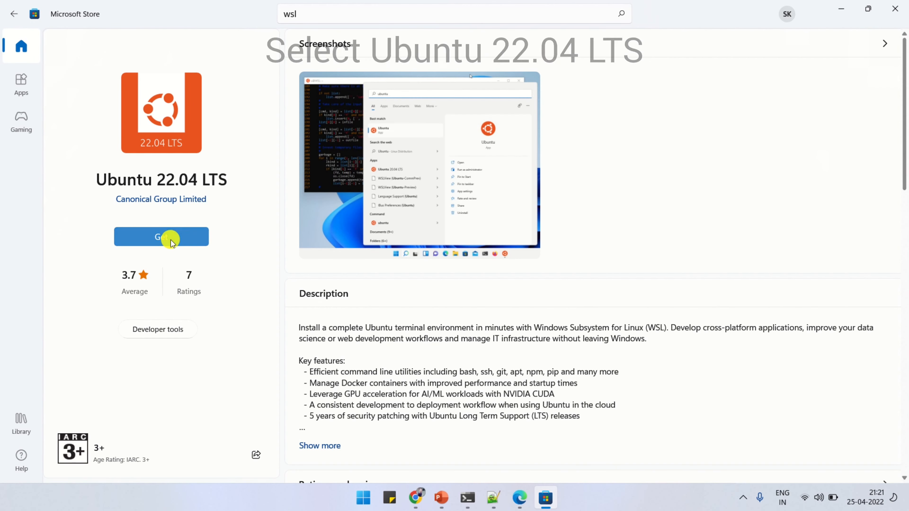
{"action": "left_click", "coordinate": [170, 239]}
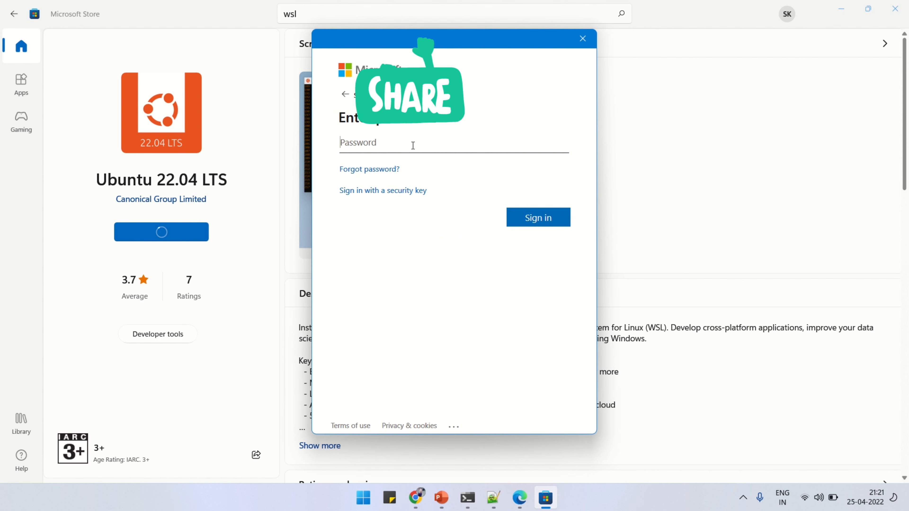
- Enter the Microsoft account password and sign in to allow the Ubuntu 22.04 LTS download
{"action": "type", "text": "***"}
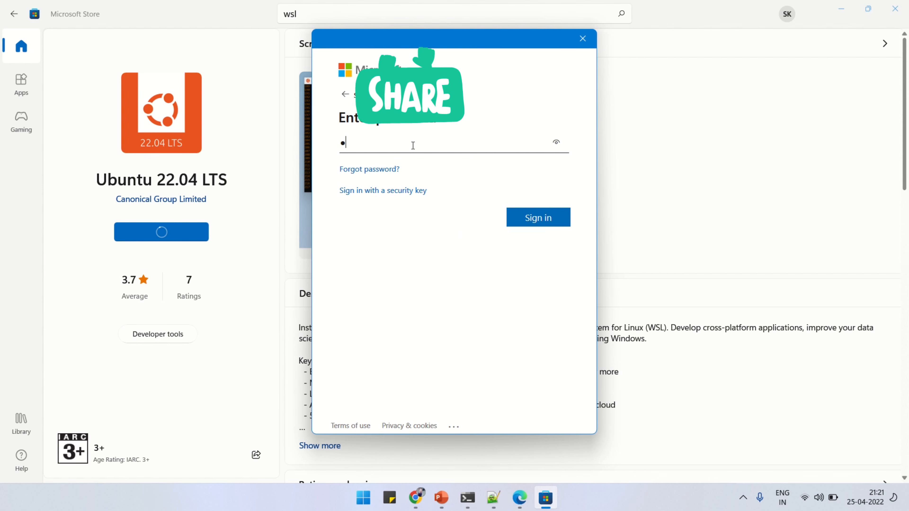
{"action": "type", "text": "******"}
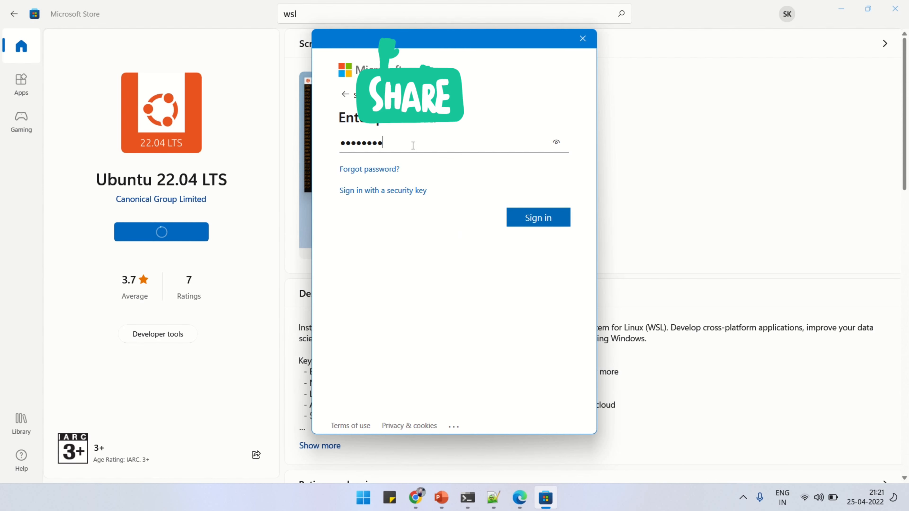
{"action": "key", "text": "Return"}
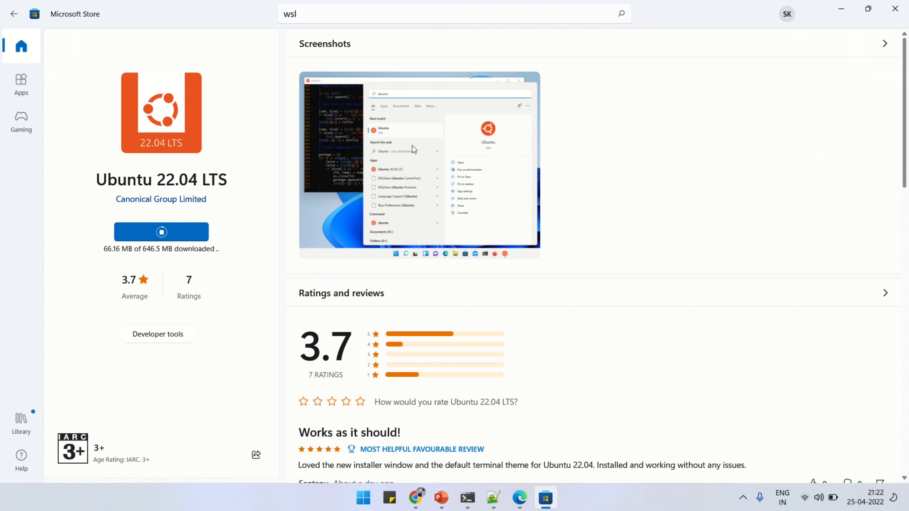
{"action": "mouse_move", "coordinate": [393, 4]}
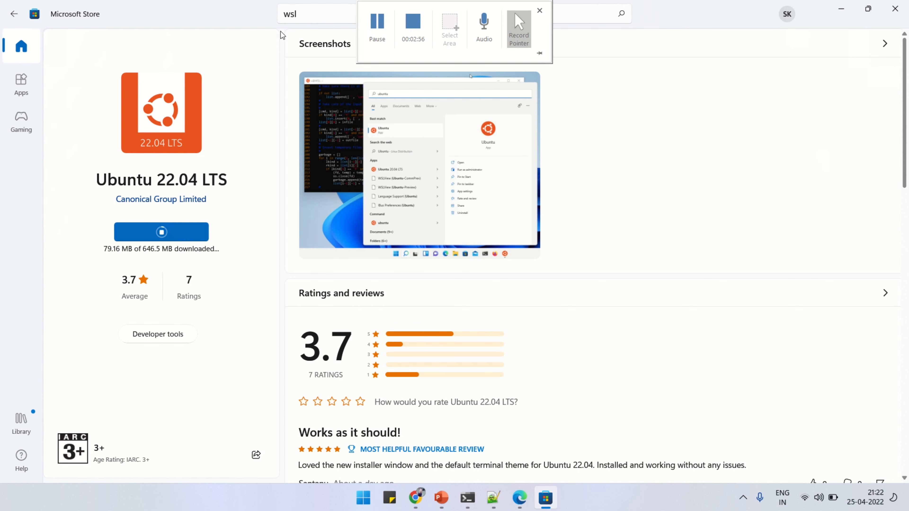
{"action": "left_click", "coordinate": [372, 33]}
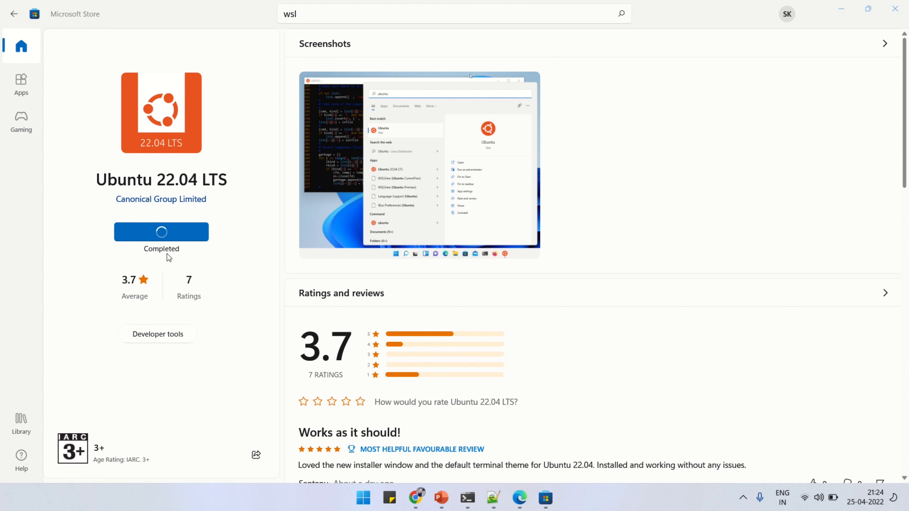
- Launch the installed Ubuntu 22.04 LTS app and minimize the store window
{"action": "left_click", "coordinate": [170, 233]}
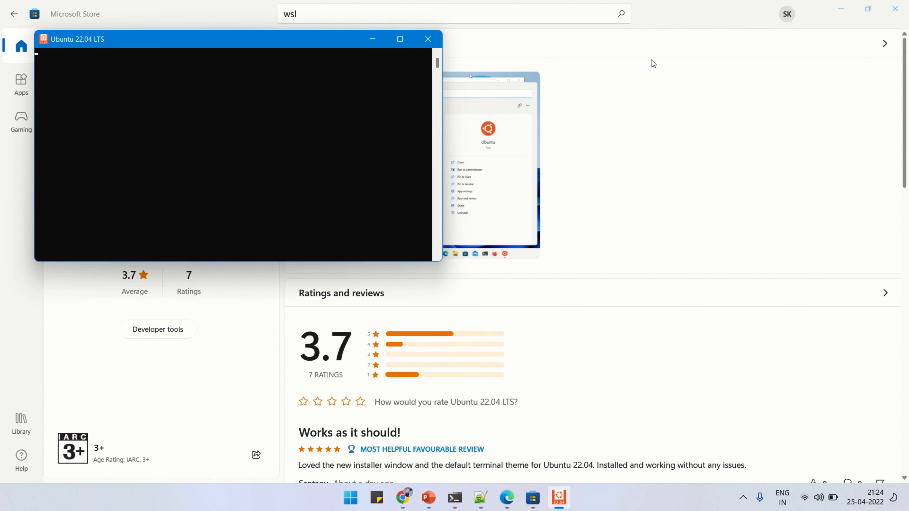
{"action": "left_click", "coordinate": [837, 9]}
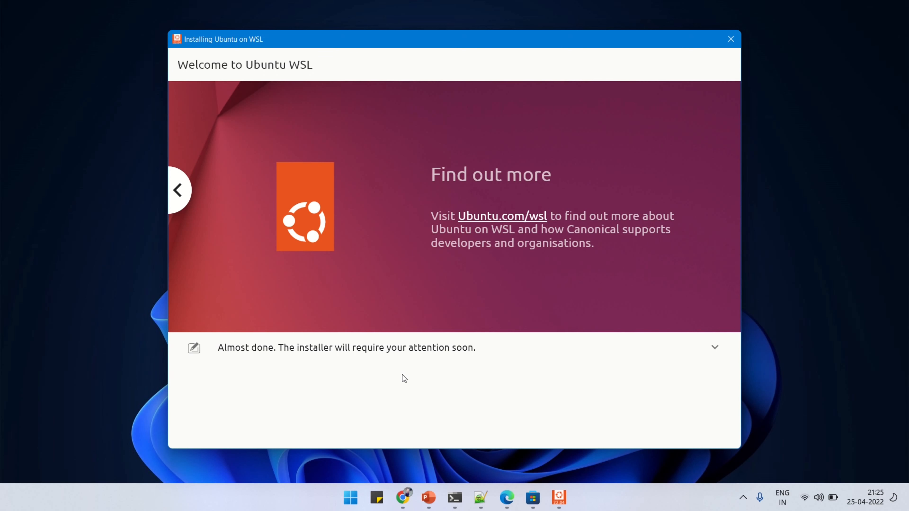
- Bring up the Ubuntu 22.04 LTS console, move the welcome window aside and maximize the console
{"action": "left_click", "coordinate": [563, 506]}
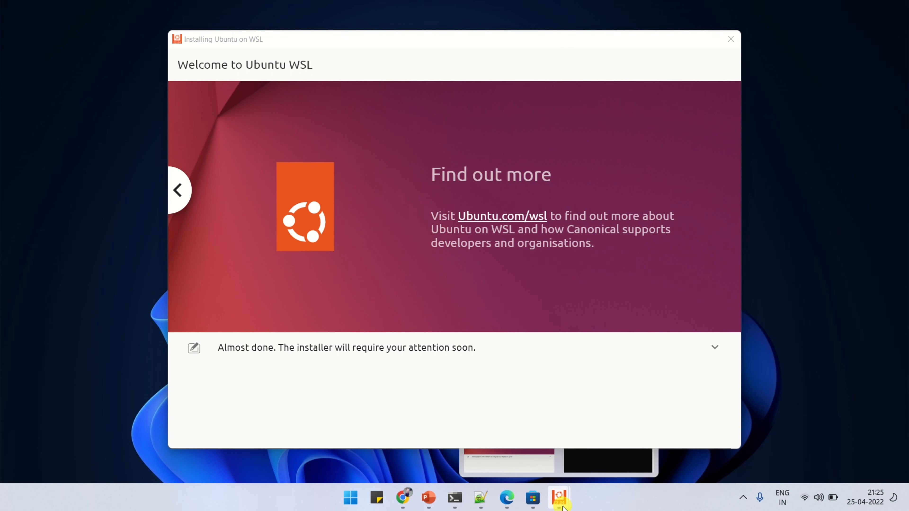
{"action": "left_click", "coordinate": [600, 467]}
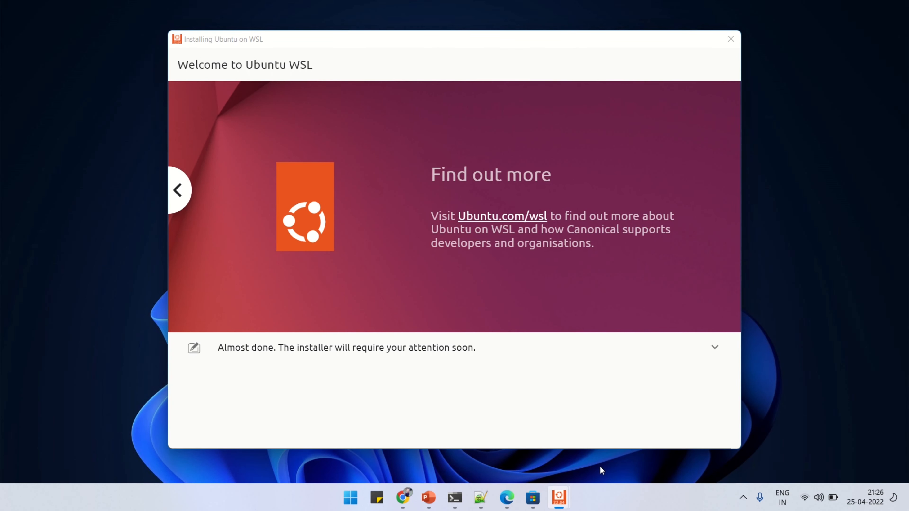
{"action": "left_click", "coordinate": [559, 498]}
{"action": "left_click", "coordinate": [598, 432]}
{"action": "left_click_drag", "start_coordinate": [435, 44], "coordinate": [511, 46]}
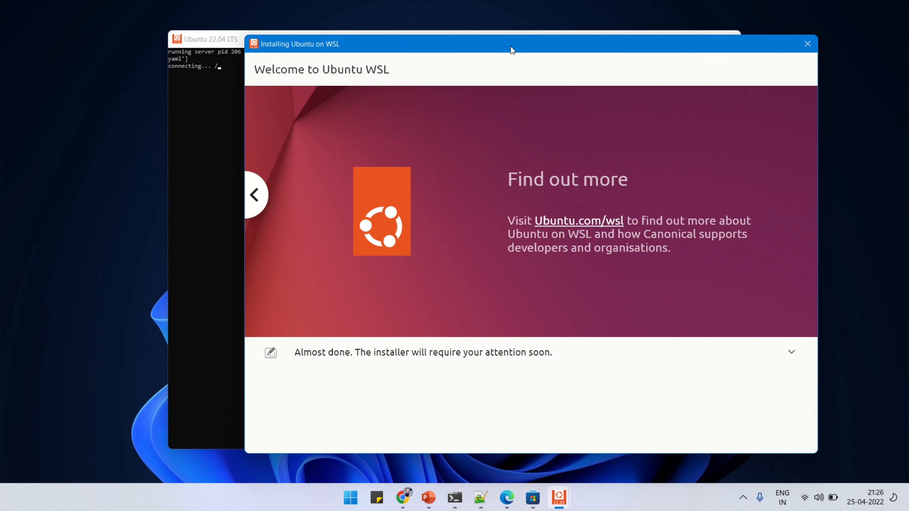
{"action": "left_click_drag", "start_coordinate": [218, 43], "coordinate": [62, 1]}
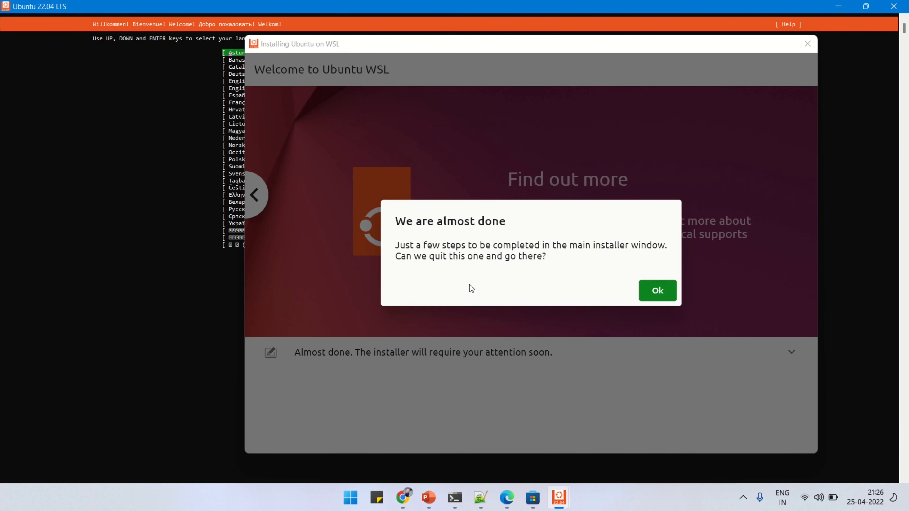
- Quit the welcome window, restore the console to its smaller size and choose English as the setup language
{"action": "left_click", "coordinate": [659, 289]}
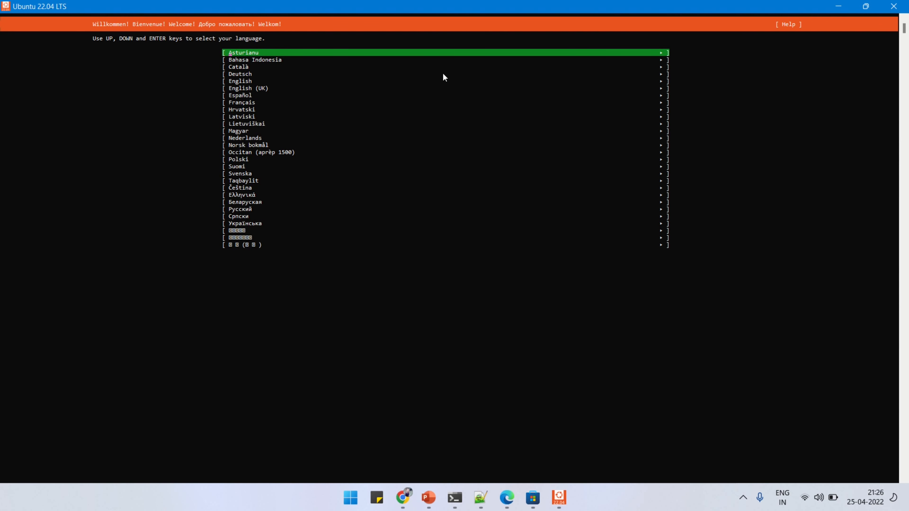
{"action": "left_click", "coordinate": [866, 6]}
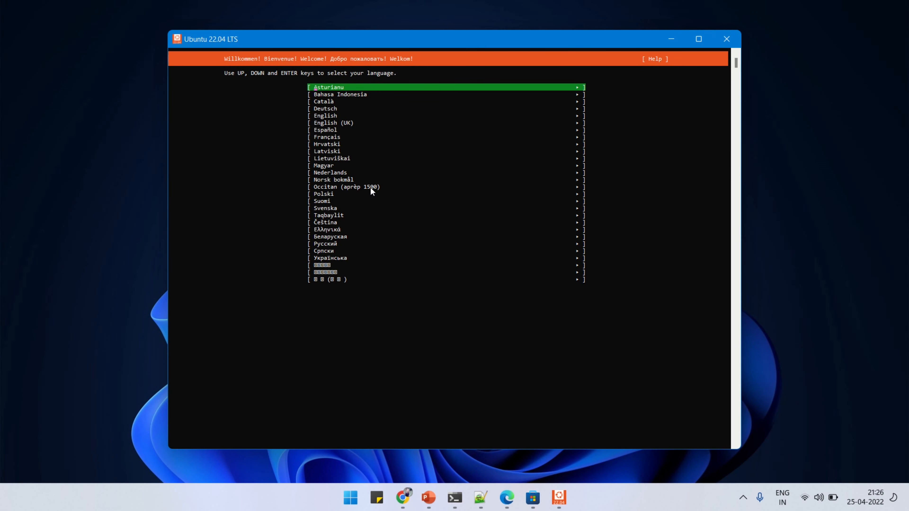
{"action": "key", "text": "Down"}
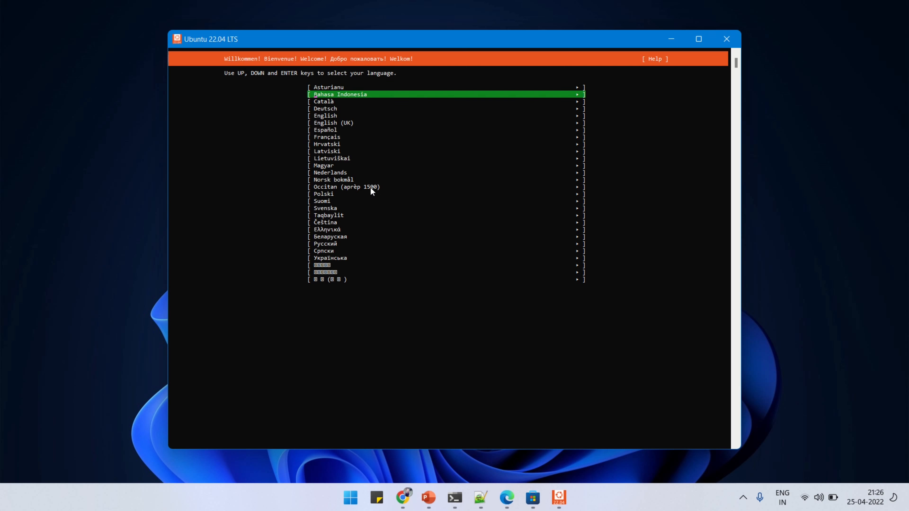
{"action": "key", "text": "Down"}
{"action": "key", "text": "Down"}
{"action": "key", "text": "Down"}
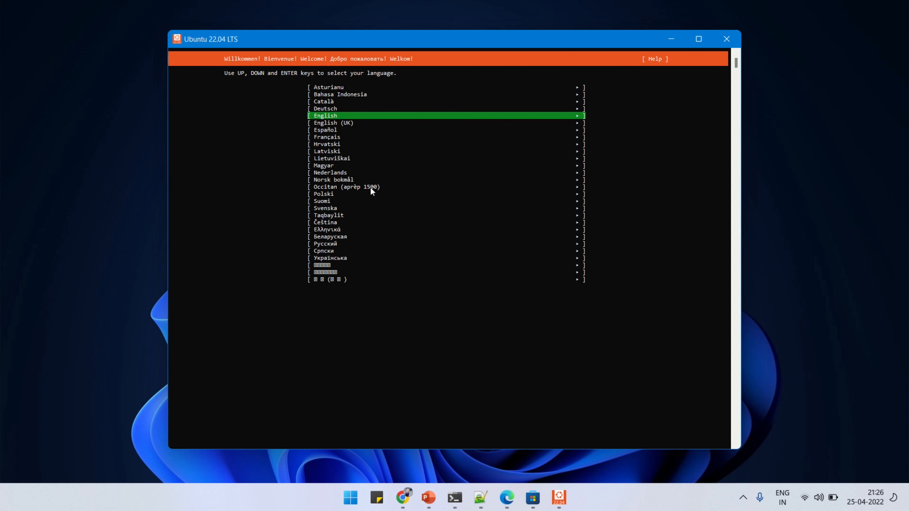
{"action": "key", "text": "Return"}
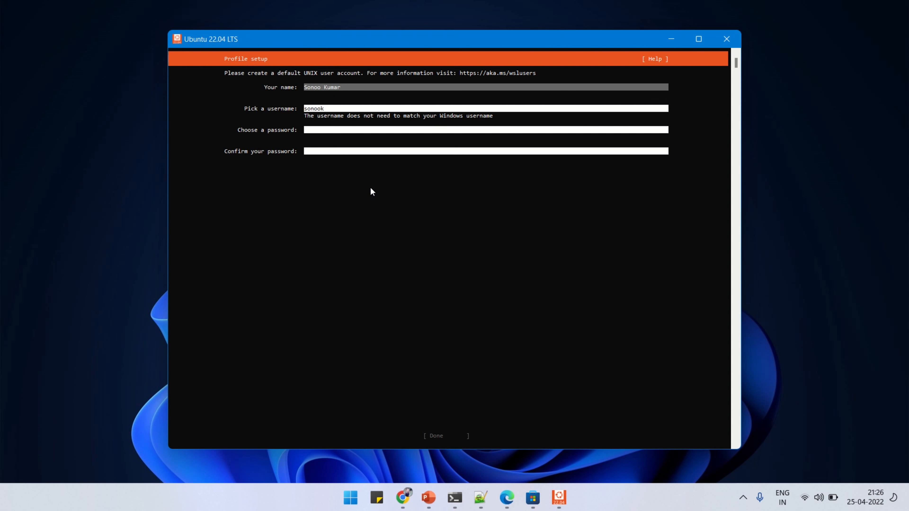
- Keep the suggested name and username in the profile setup, enter and confirm the account password, and submit the profile
{"action": "key", "text": "Tab"}
{"action": "key", "text": "Tab"}
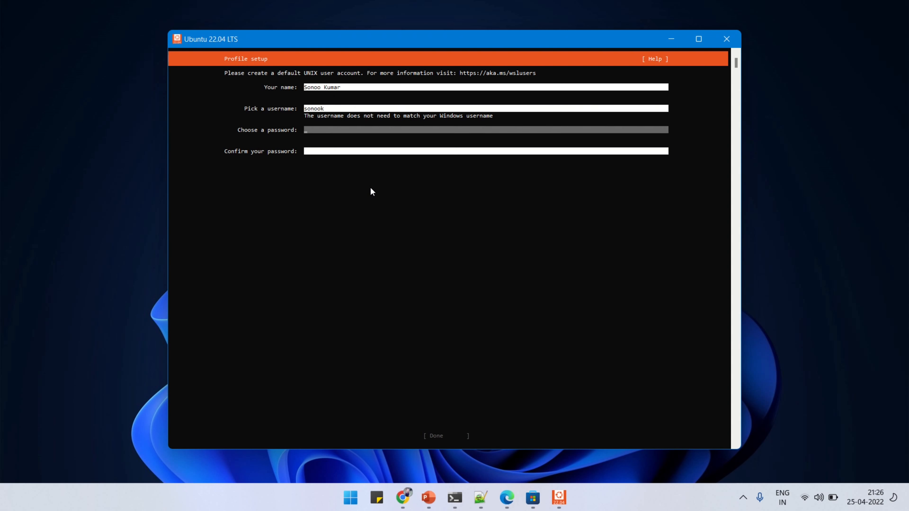
{"action": "type", "text": "********"}
{"action": "key", "text": "Tab"}
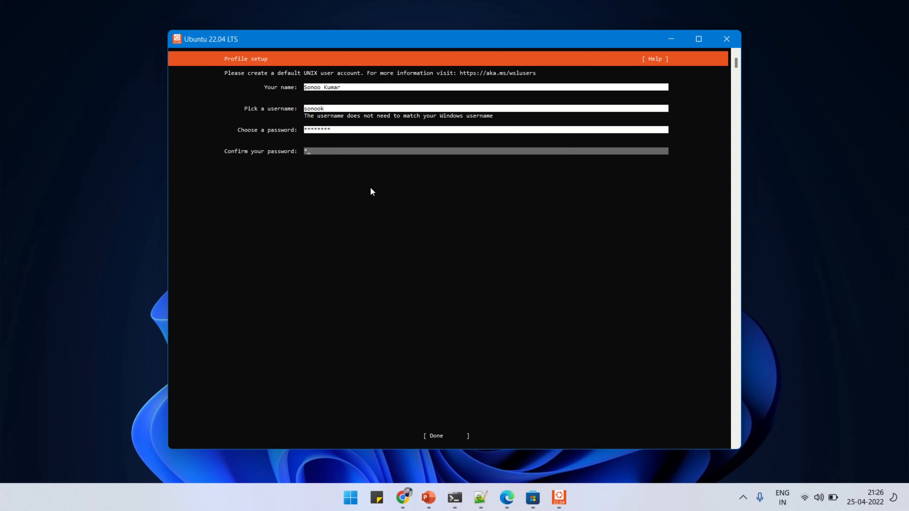
{"action": "type", "text": "********"}
{"action": "mouse_move", "coordinate": [378, 3]}
{"action": "key", "text": "Tab"}
{"action": "key", "text": "Return"}
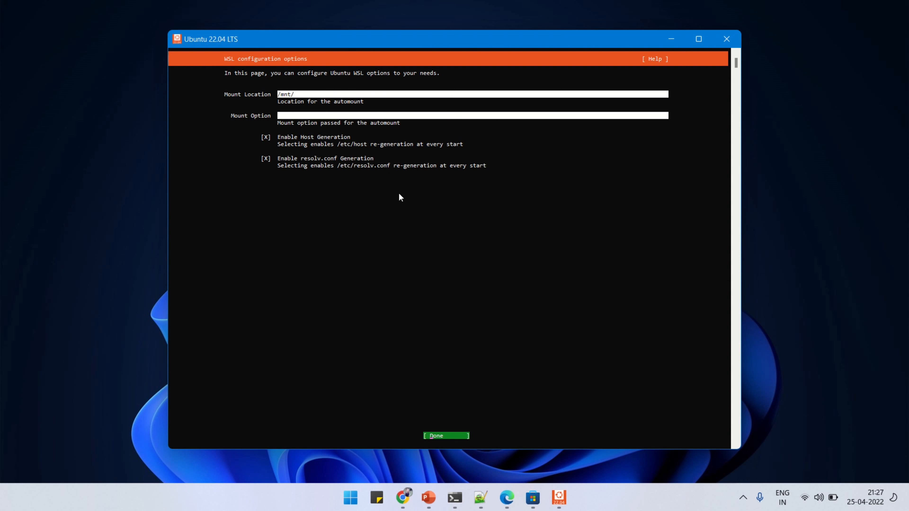
- Accept the default WSL configuration options with mount location /mnt/ and apply the setup
{"action": "left_click", "coordinate": [441, 439]}
{"action": "key", "text": "Return"}
{"action": "key", "text": "Return"}
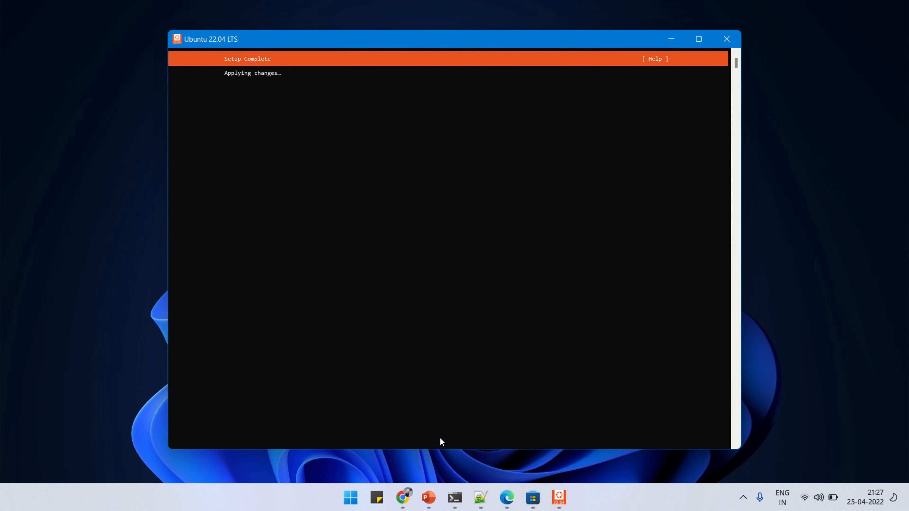
{"action": "key", "text": "Up"}
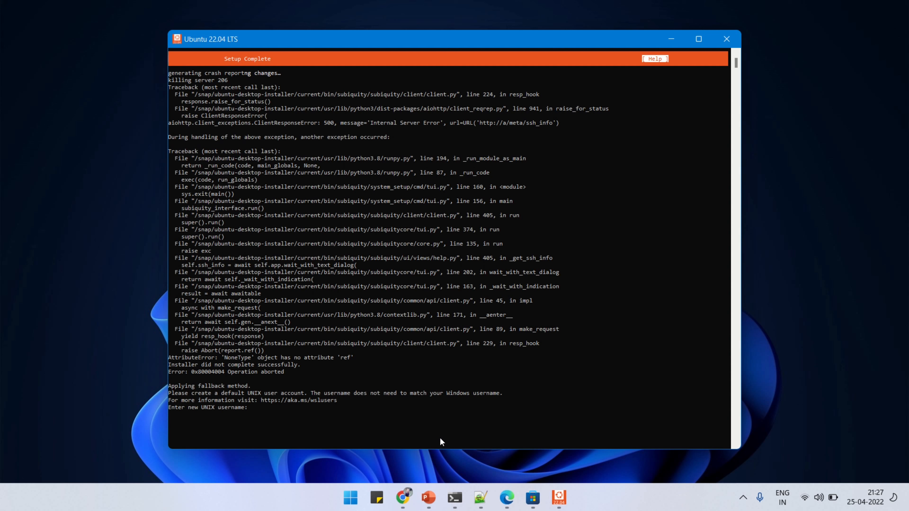
- Try to create the UNIX account with the same username as in the profile setup
{"action": "type", "text": "sonook"}
{"action": "key", "text": "Return"}
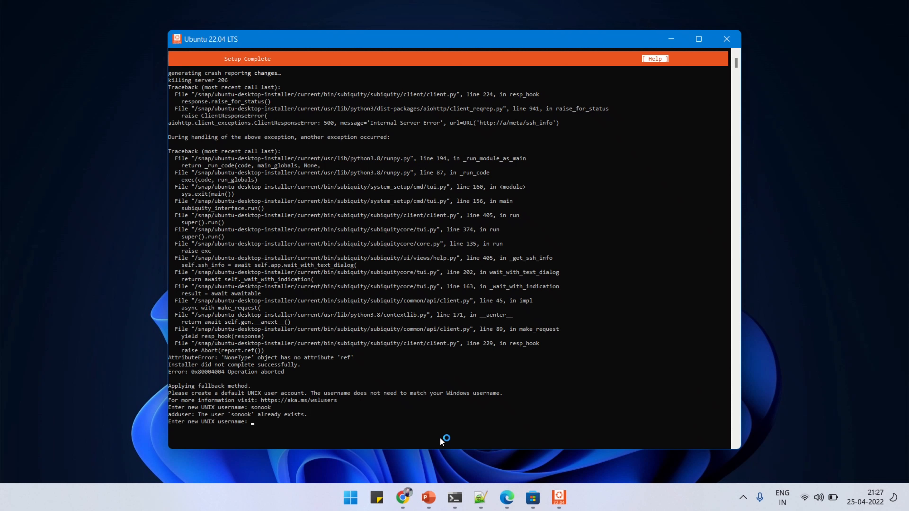
- Enter a different UNIX username for the default account and submit its new password
{"action": "type", "text": "sonooskb"}
{"action": "key", "text": "Return"}
{"action": "key", "text": "Return"}
- Enlarge the console text and maximize the Ubuntu 22.04 LTS window
{"action": "scroll", "coordinate": [440, 437], "scroll_direction": "up", "scroll_amount": 3, "text": "ctrl"}
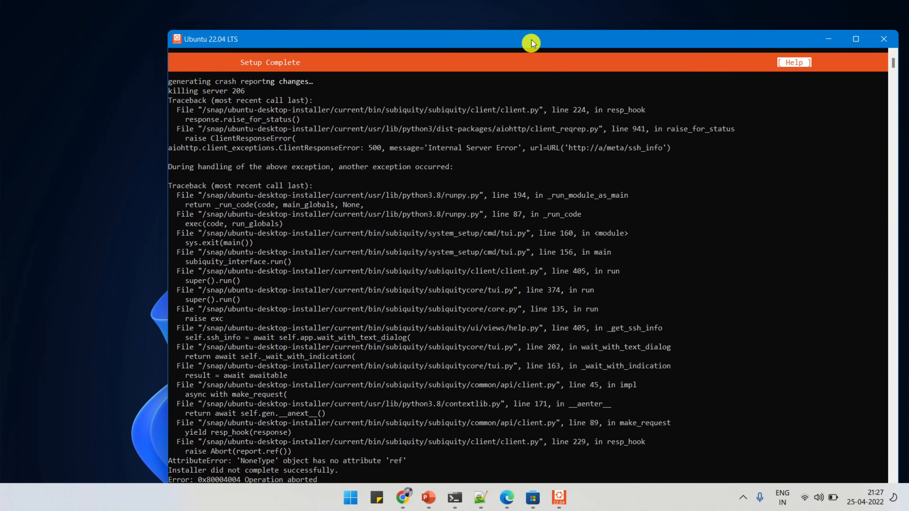
{"action": "left_click_drag", "start_coordinate": [531, 40], "coordinate": [531, 1]}
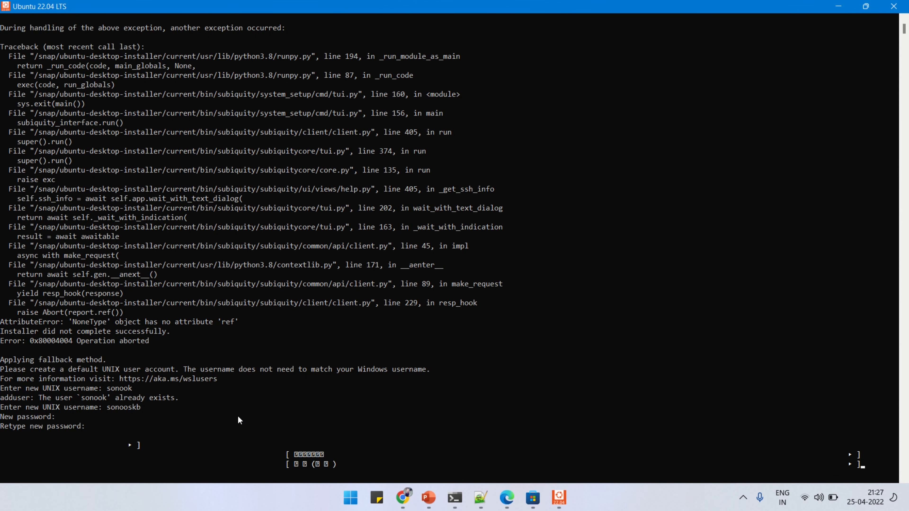
- Submit the retyped password, accept the retry with y, and enter and confirm a new password for the UNIX account
{"action": "key", "text": "Return"}
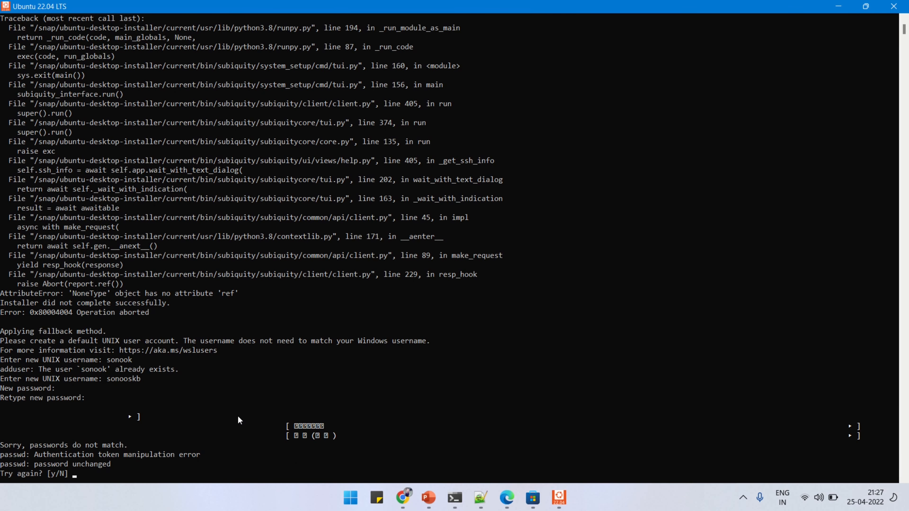
{"action": "type", "text": "y"}
{"action": "key", "text": "Return"}
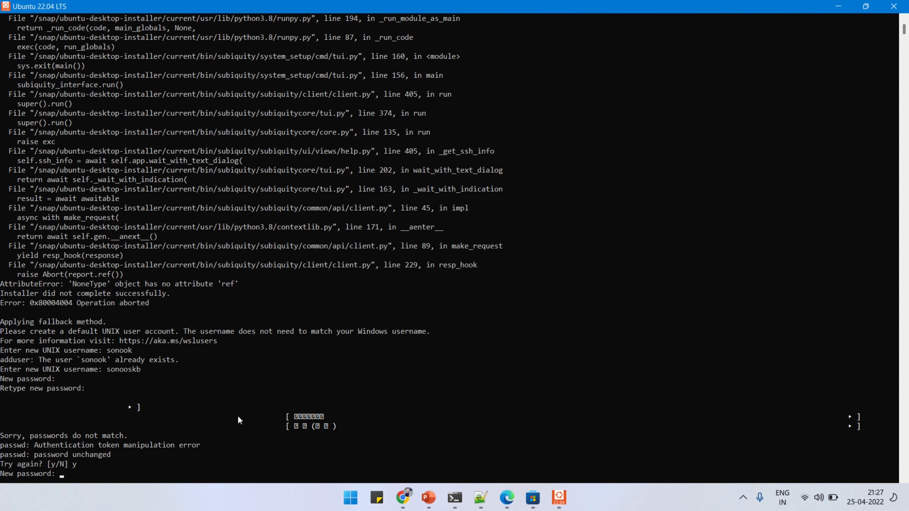
{"action": "key", "text": "Return"}
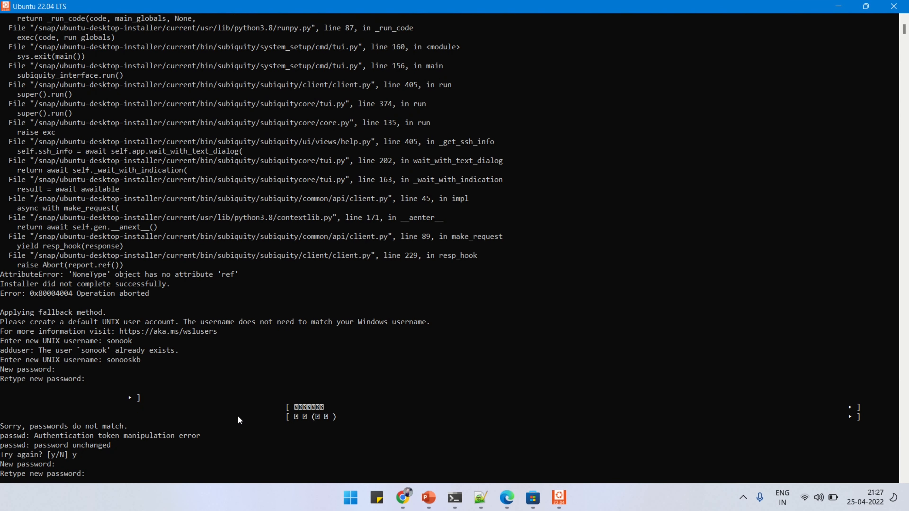
{"action": "key", "text": "Return"}
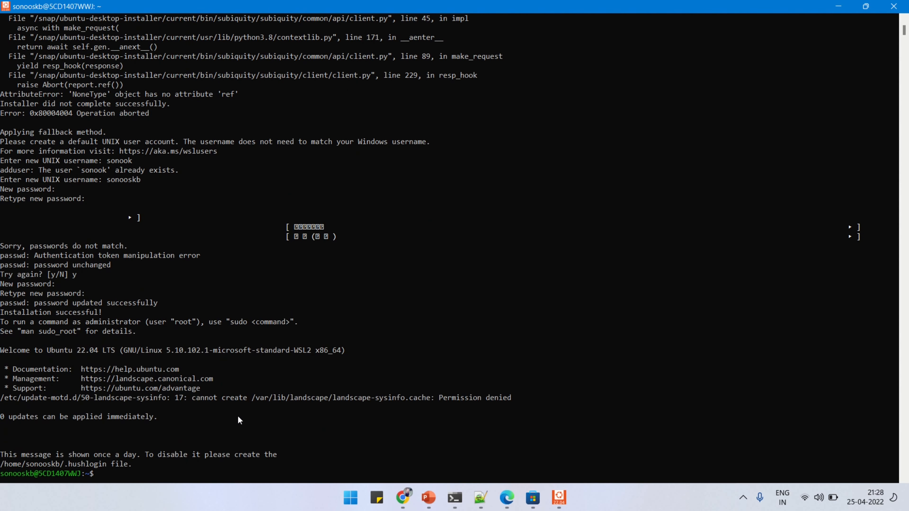
- Clear the Ubuntu console, enlarge its text and display the release details with cat /etc/os-release
{"action": "type", "text": "clear"}
{"action": "key", "text": "Return"}
{"action": "type", "text": "cat"}
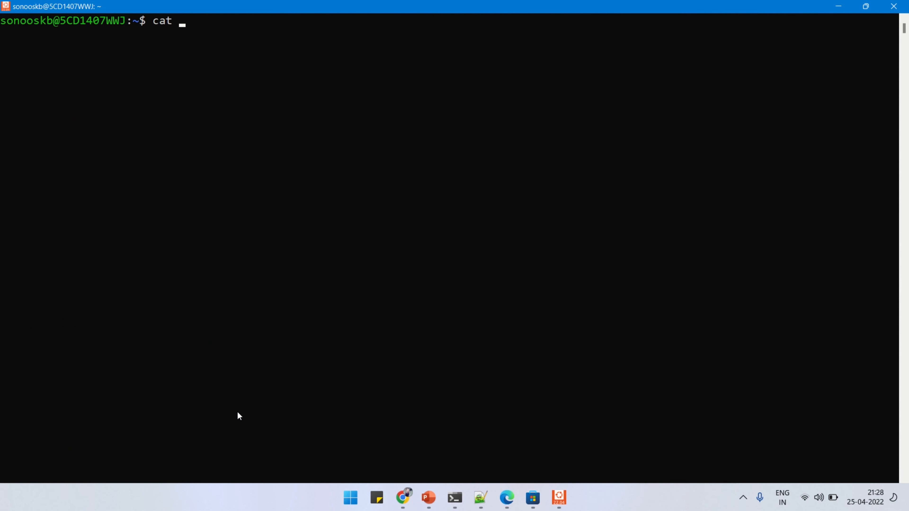
{"action": "scroll", "coordinate": [239, 416], "scroll_direction": "up", "scroll_amount": 3}
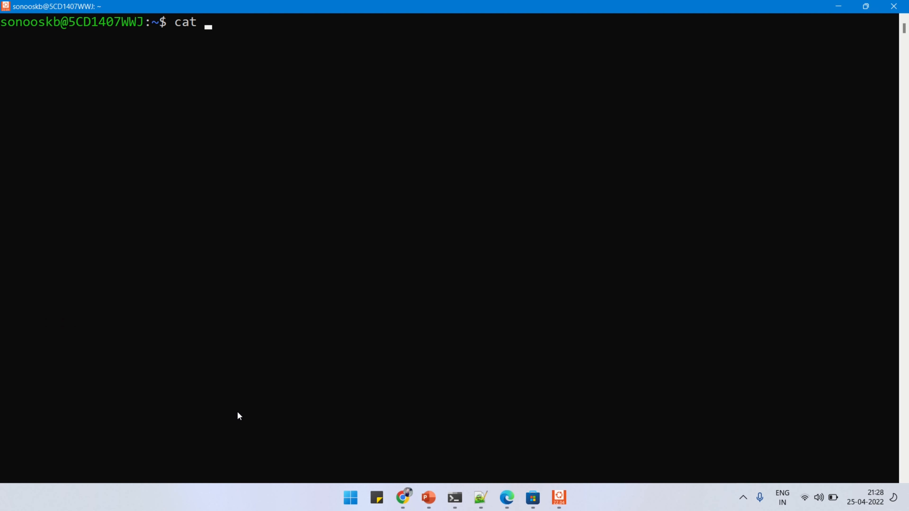
{"action": "type", "text": "/etc/os"}
{"action": "key", "text": "Tab"}
{"action": "key", "text": "Return"}
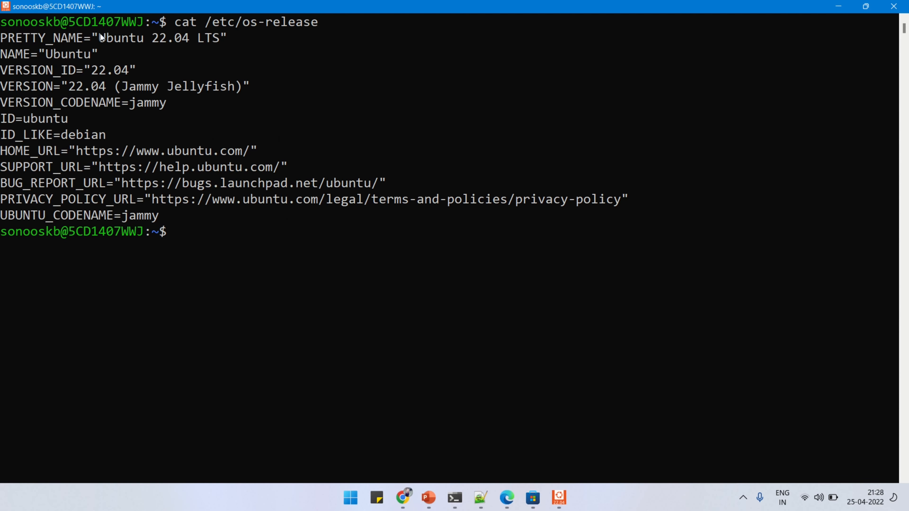
{"action": "left_click_drag", "start_coordinate": [100, 33], "coordinate": [310, 217]}
{"action": "left_click", "coordinate": [294, 246]}
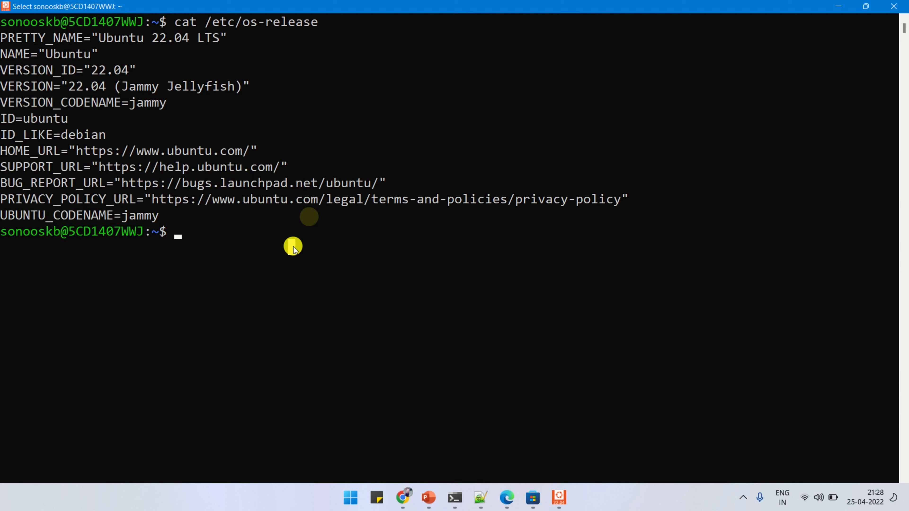
- Exit the Ubuntu shell and switch to the Windows Terminal PowerShell session with its screen cleared
{"action": "type", "text": "exit"}
{"action": "key", "text": "Return"}
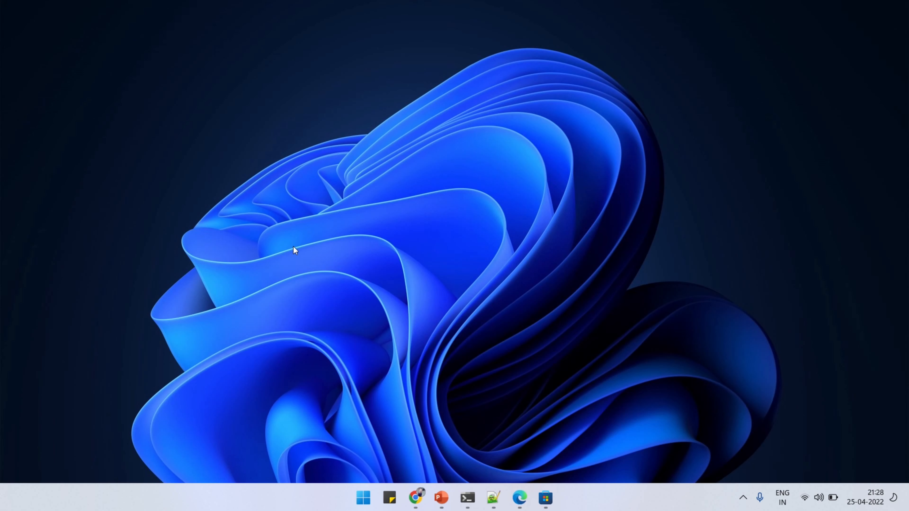
{"action": "left_click", "coordinate": [467, 498]}
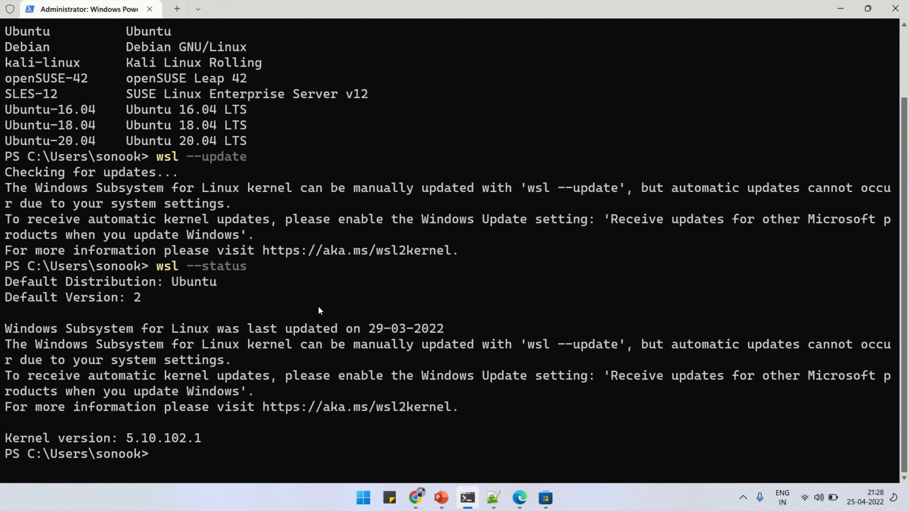
{"action": "type", "text": "clear"}
{"action": "key", "text": "Return"}
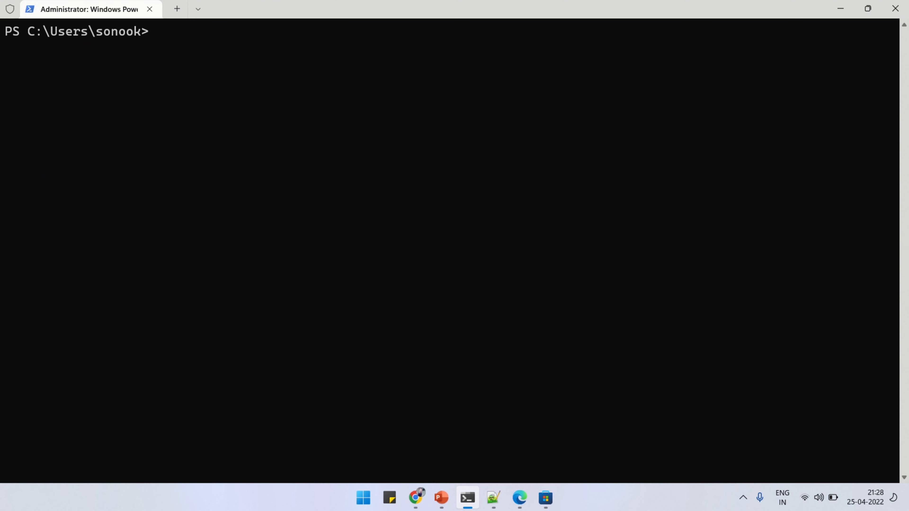
- List the installed WSL distributions with wsl -l -v and highlight the Ubuntu-22.04 entry
{"action": "type", "text": "wsl -l -v"}
{"action": "key", "text": "Return"}
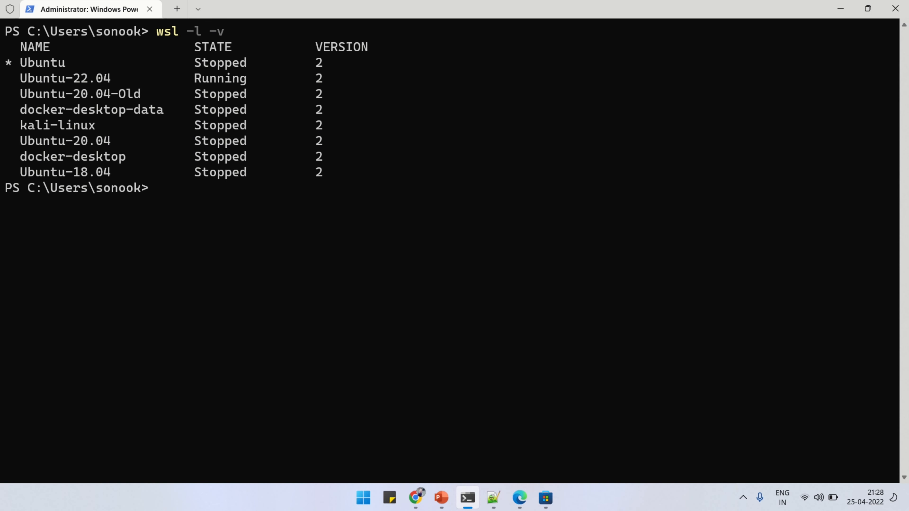
{"action": "left_click_drag", "start_coordinate": [20, 78], "coordinate": [245, 76]}
- Clear the terminal, list the distributions available for online installation with wsl -l -o, and highlight the resulting table
{"action": "type", "text": "clear"}
{"action": "key", "text": "Return"}
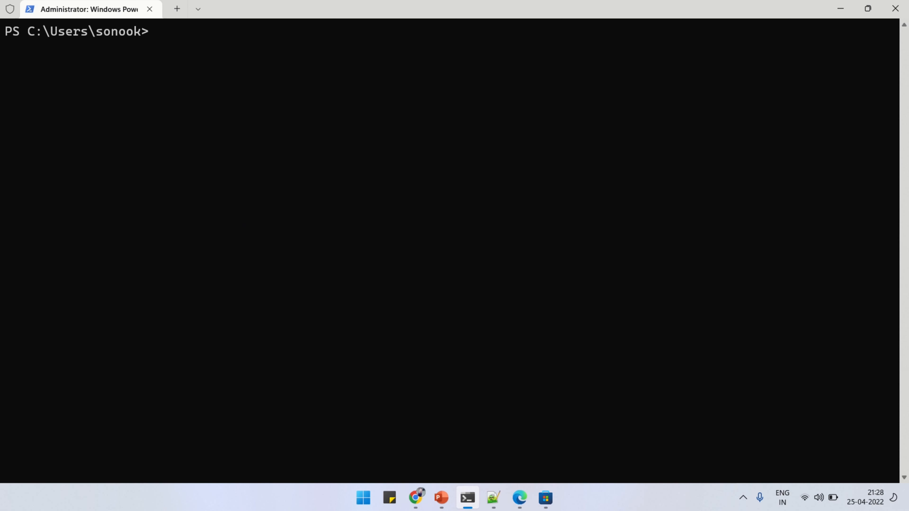
{"action": "type", "text": "wsl -l -o"}
{"action": "key", "text": "Return"}
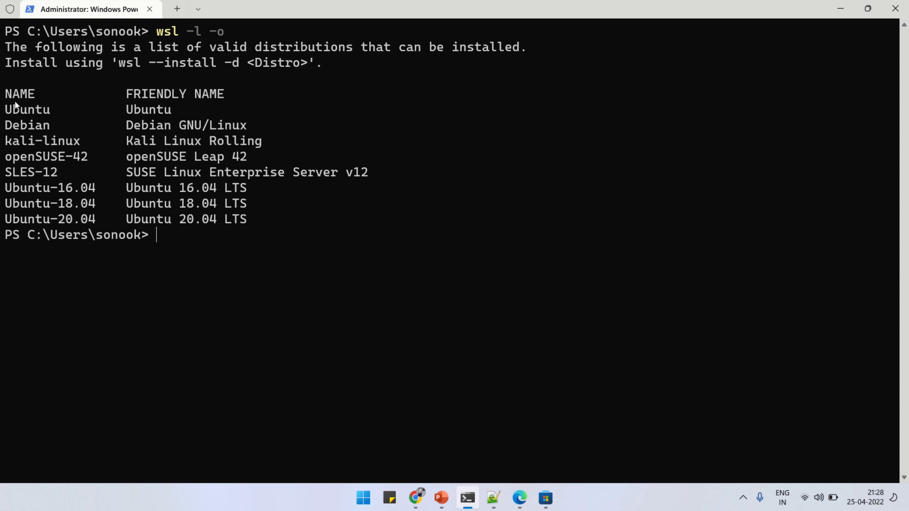
{"action": "left_click_drag", "start_coordinate": [5, 94], "coordinate": [247, 219]}
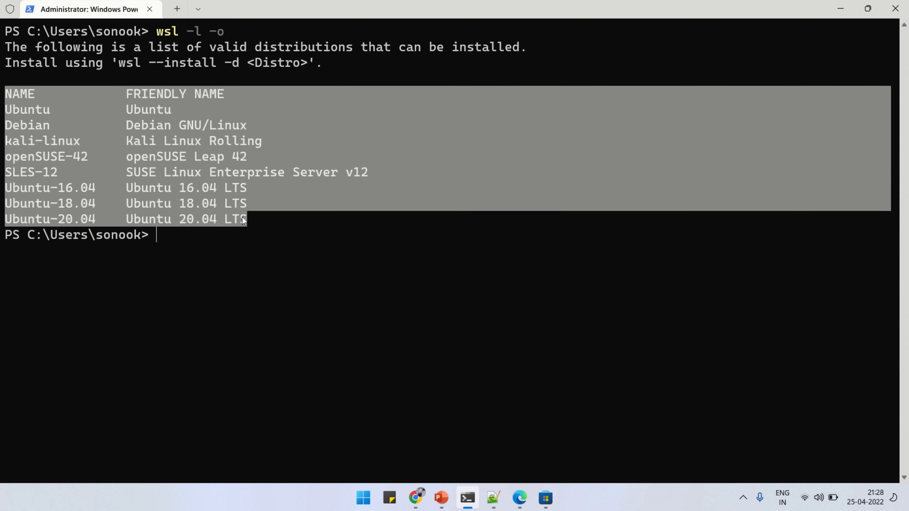
- Switch to Microsoft Store, close its Ubuntu 22.04 LTS window and clear the text selection in the terminal
{"action": "left_click", "coordinate": [546, 497]}
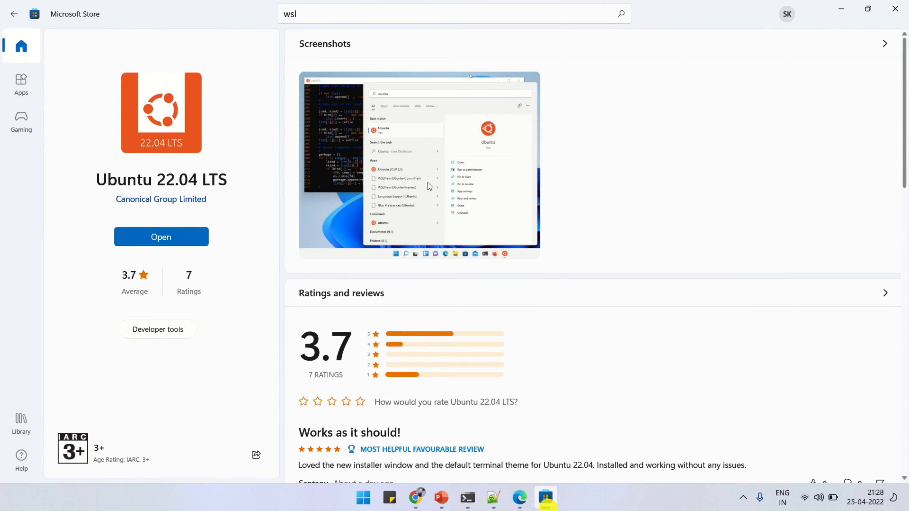
{"action": "double_click", "coordinate": [56, 11]}
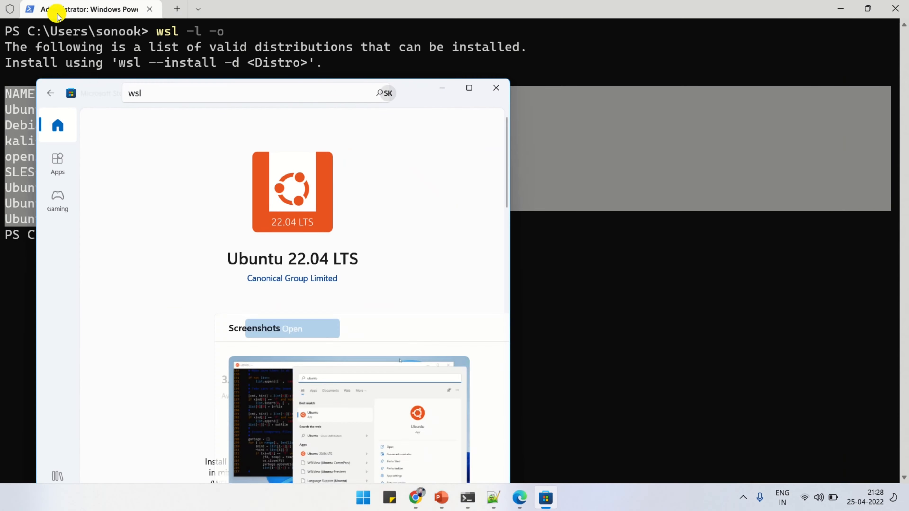
{"action": "left_click", "coordinate": [495, 88]}
{"action": "left_click", "coordinate": [703, 210]}
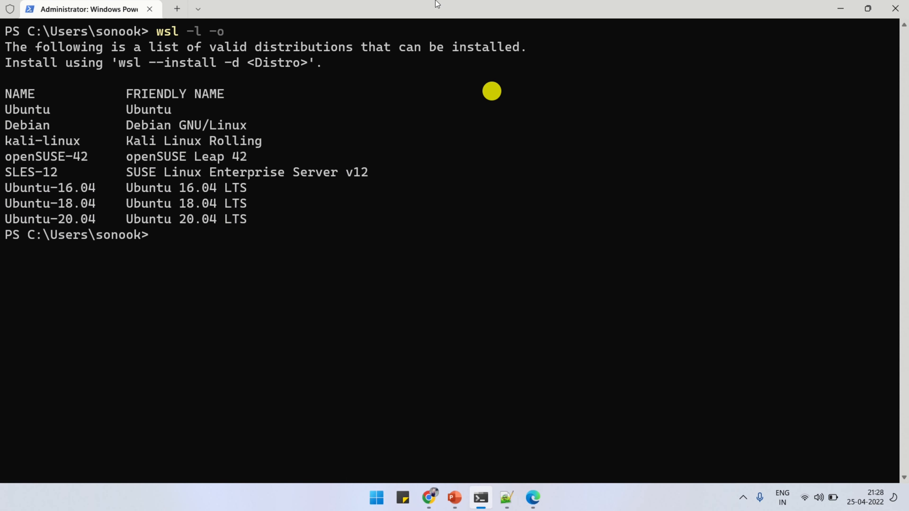